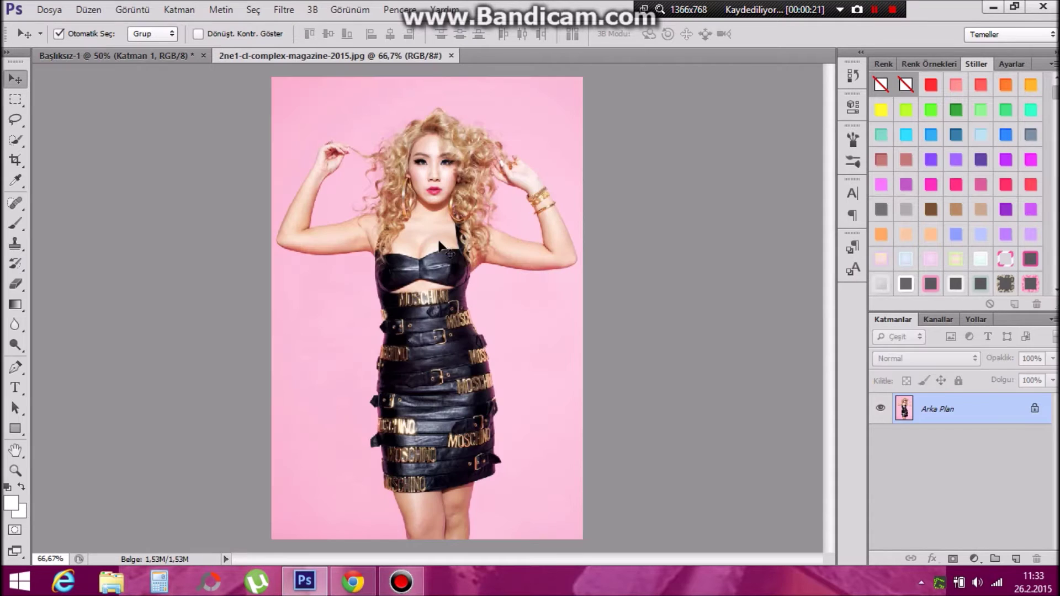
- Sample the pink background of the 2ne1-cl-complex-magazine-2015.jpg photo as the foreground colour, and close the photo
click(11, 503)
drag(470, 107, 789, 113)
click(287, 81)
key(Return)
key(v)
click(451, 56)
- Brush the empty Katman 1 layer completely pink and set the layer's opacity to 100%
click(16, 223)
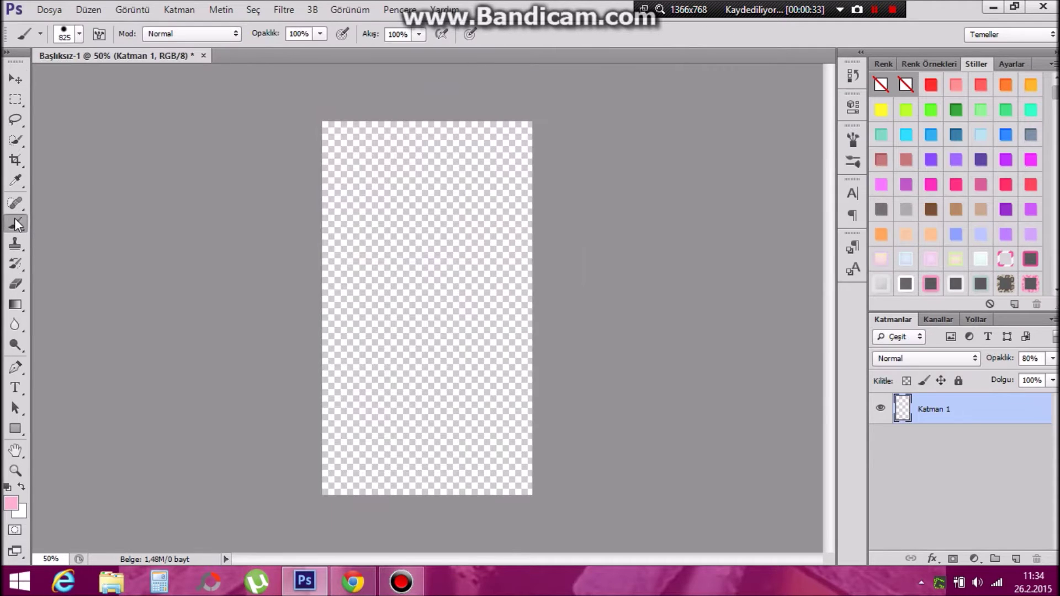
mouse_move(420, 177)
mouse_down()
mouse_move(378, 419)
mouse_move(508, 373)
mouse_move(482, 214)
mouse_up()
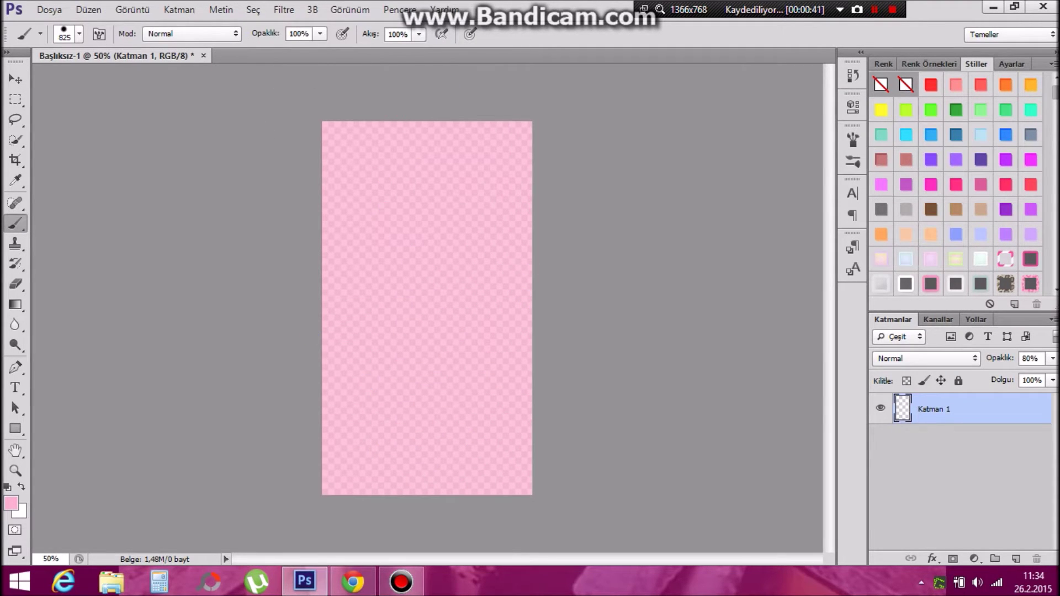
click(70, 33)
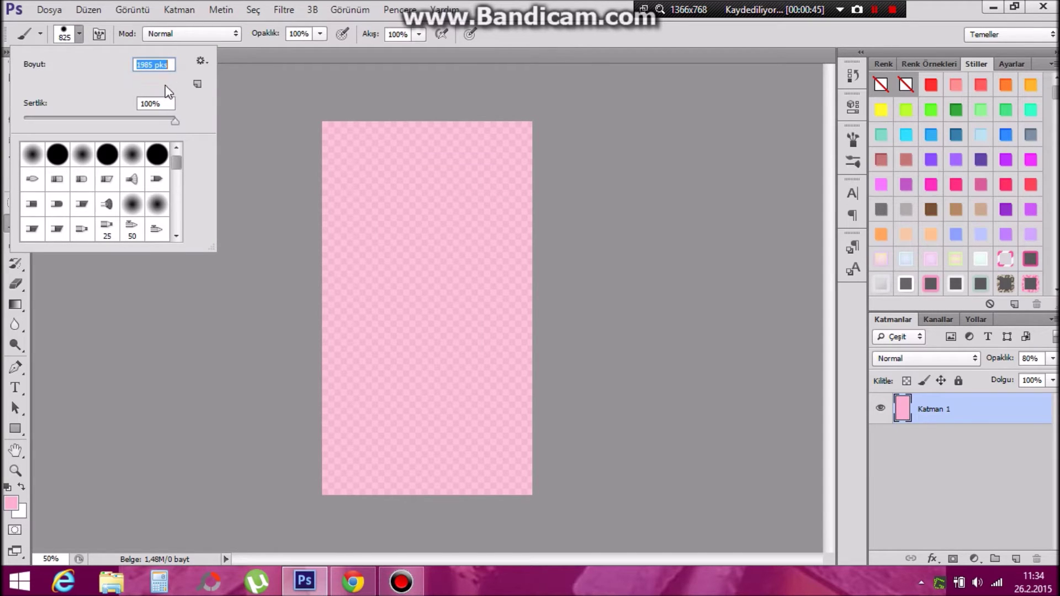
click(1053, 358)
drag(1043, 378, 1058, 379)
click(15, 79)
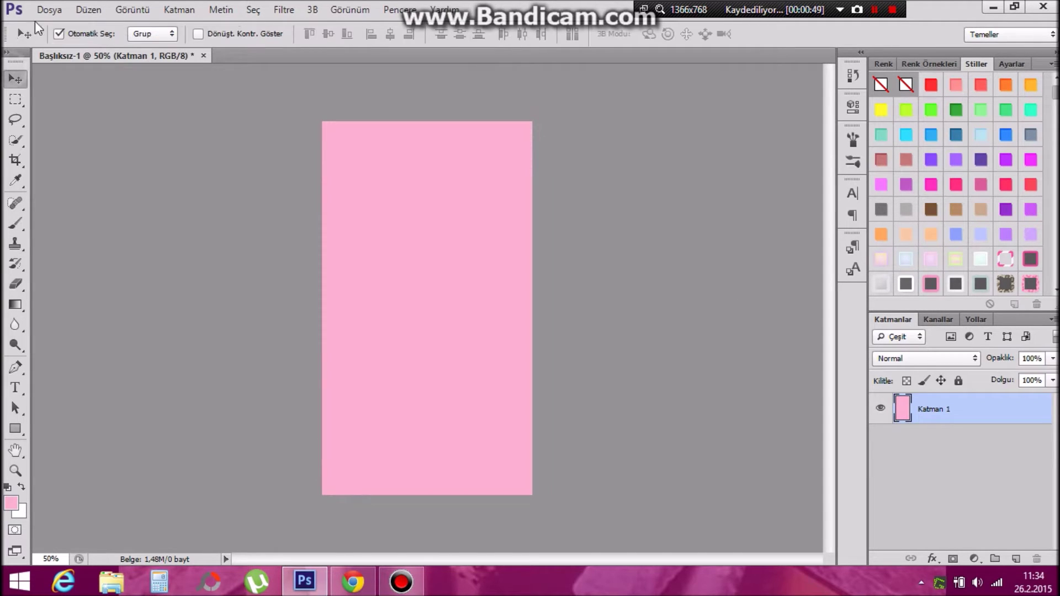
- Place the cl_2ne1_png__2_by_michiru92 cutout image into the pink document
click(49, 10)
click(72, 262)
drag(1045, 81, 1047, 276)
double_click(334, 292)
- Scale the placed cutout proportionally to about 152.57% so it spans the canvas width at the bottom edge, and shift it slightly left
drag(426, 281, 430, 365)
click(274, 33)
drag(357, 291, 323, 238)
click(276, 34)
drag(496, 238, 549, 195)
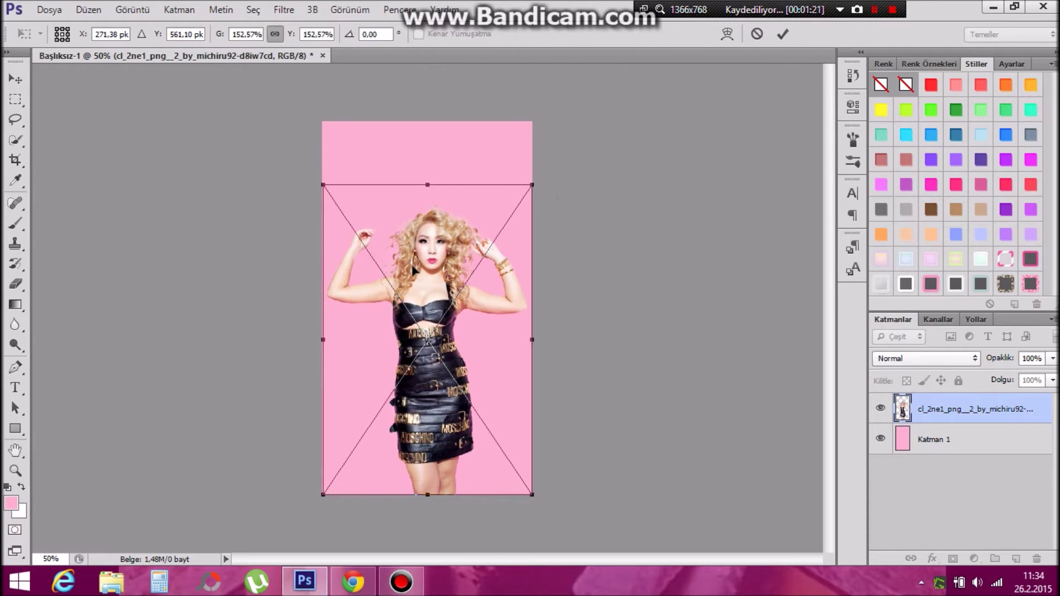
double_click(413, 267)
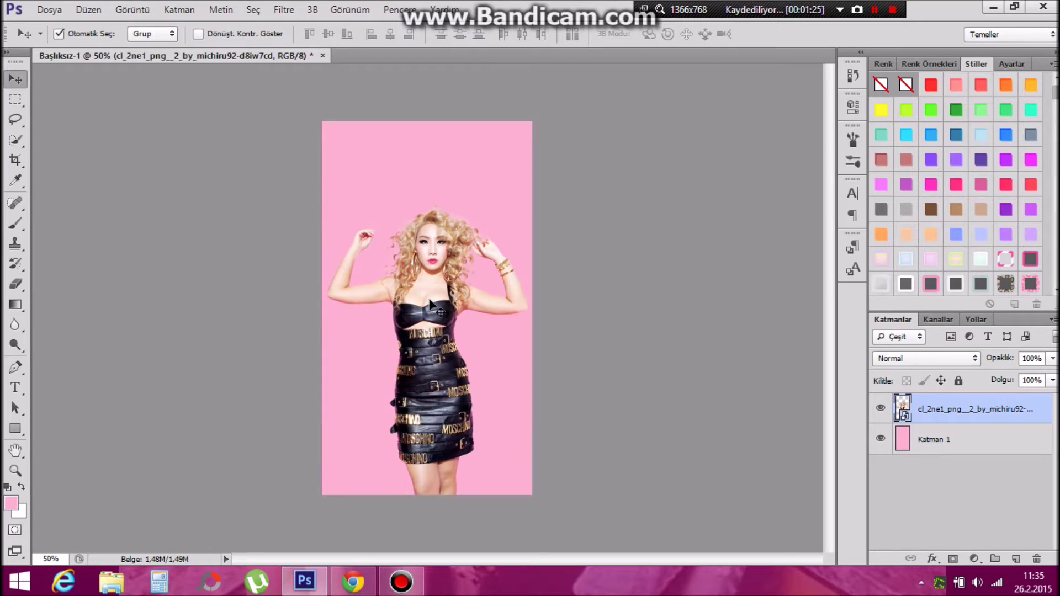
mouse_move(434, 299)
mouse_down()
mouse_move(429, 313)
mouse_move(427, 299)
mouse_up()
- Set up the Type tool with white text in the Over Atlantic City font
click(15, 388)
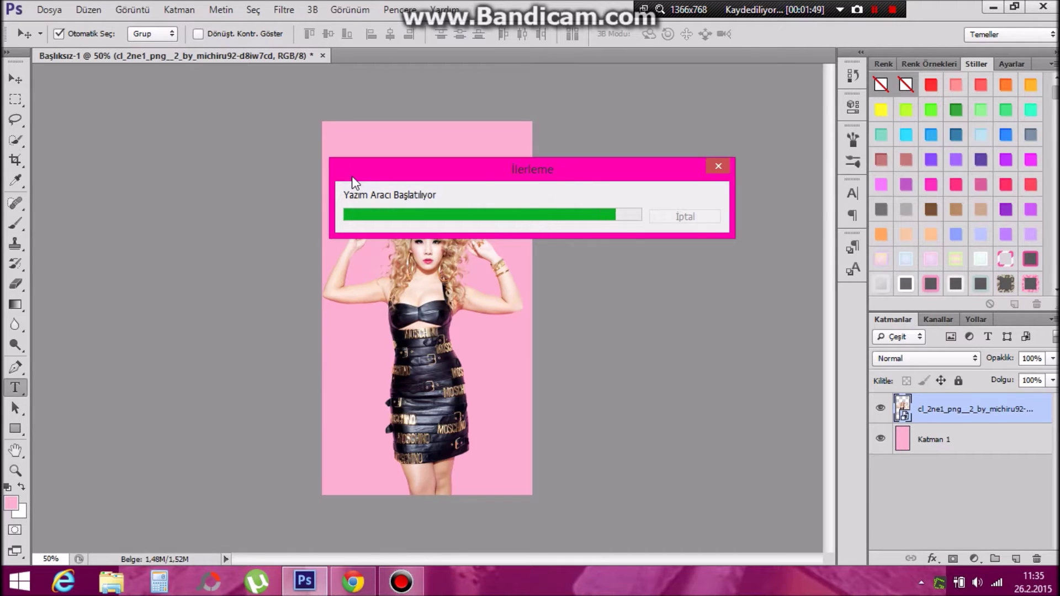
click(514, 34)
drag(599, 447, 634, 138)
click(959, 135)
click(143, 34)
text(Over Atlantic City)
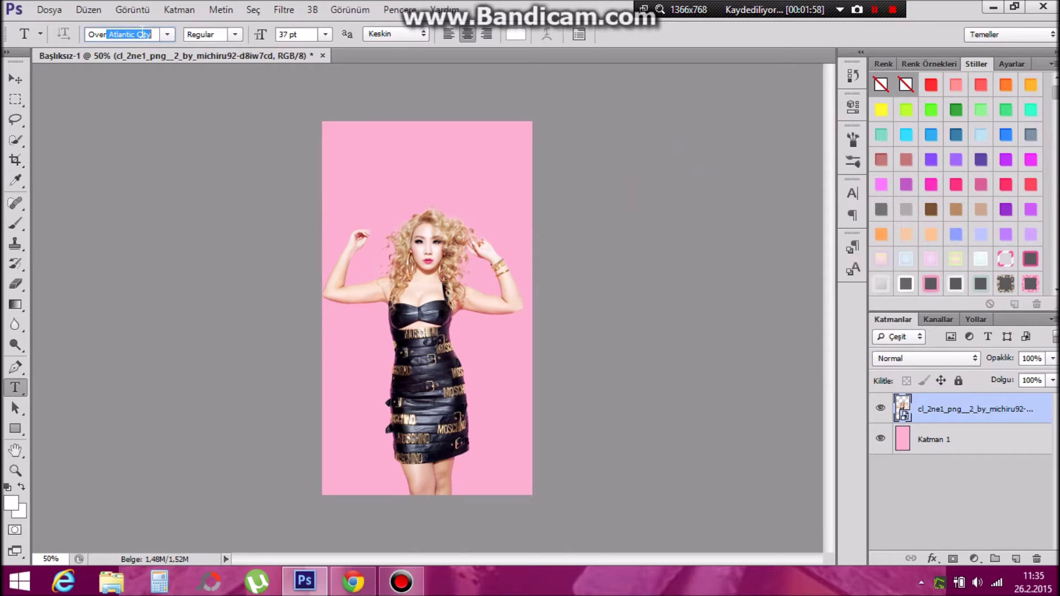
key(Return)
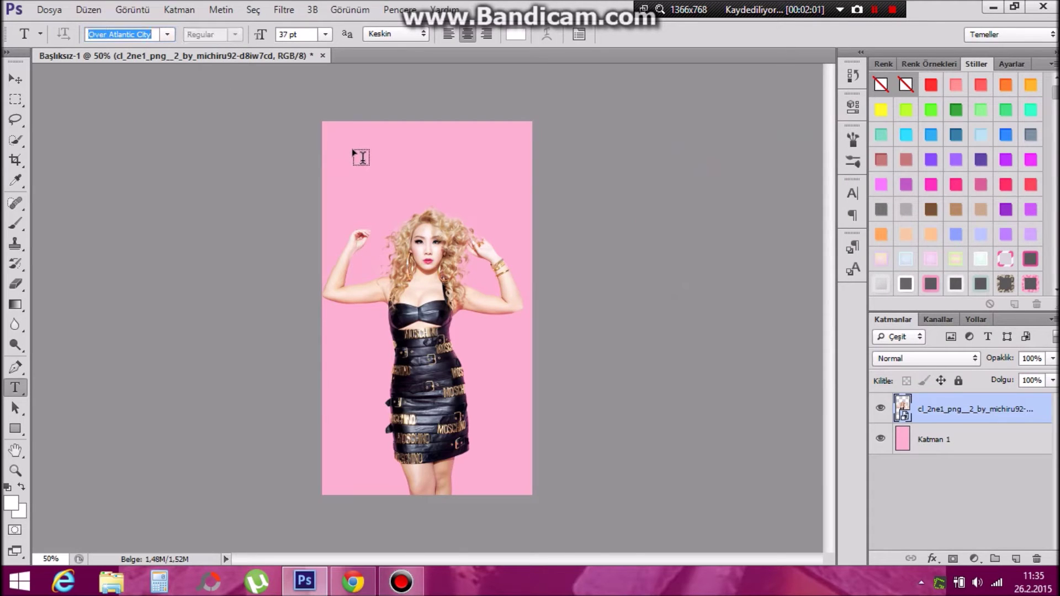
- Add text near the canvas's upper-left corner with the lines "Happy Birhday CL", "#YearOfCL" and "26.02.2015"
click(353, 152)
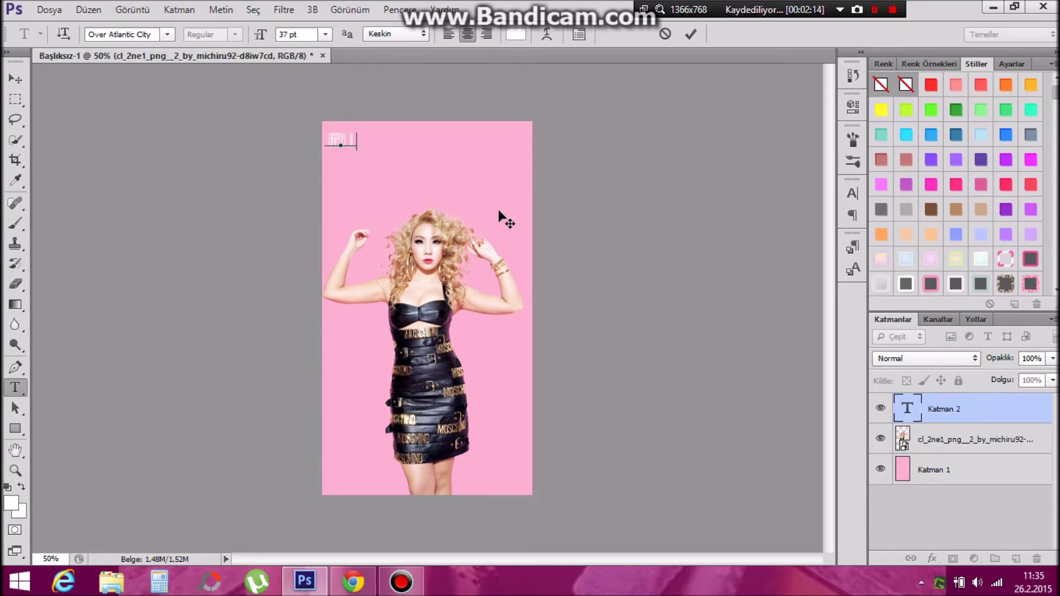
key(BackSpace)
key(BackSpace)
text(IRT)
key(ctrl)
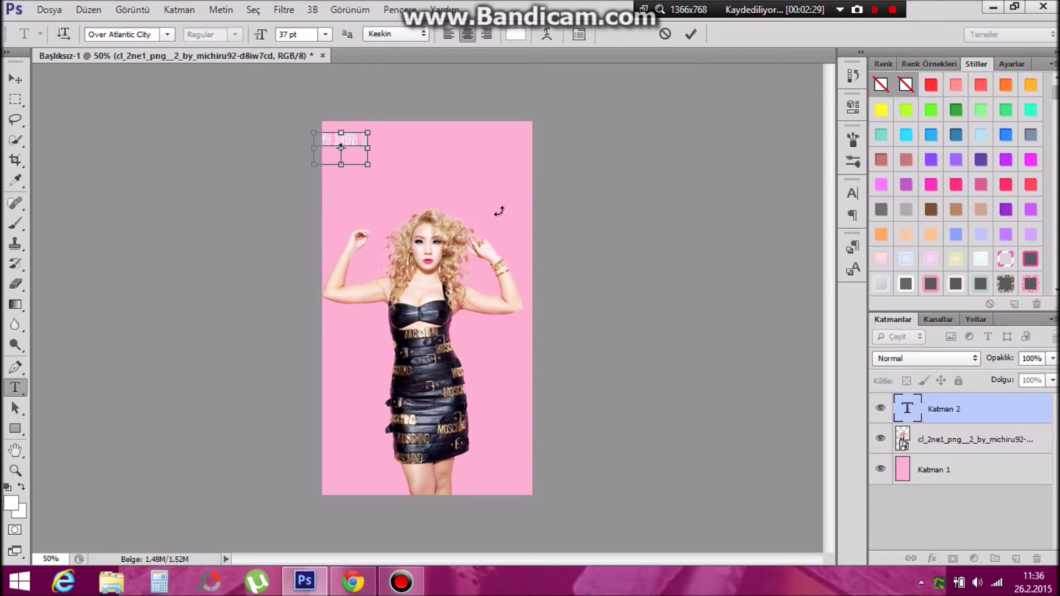
text(#YEAROFCL)
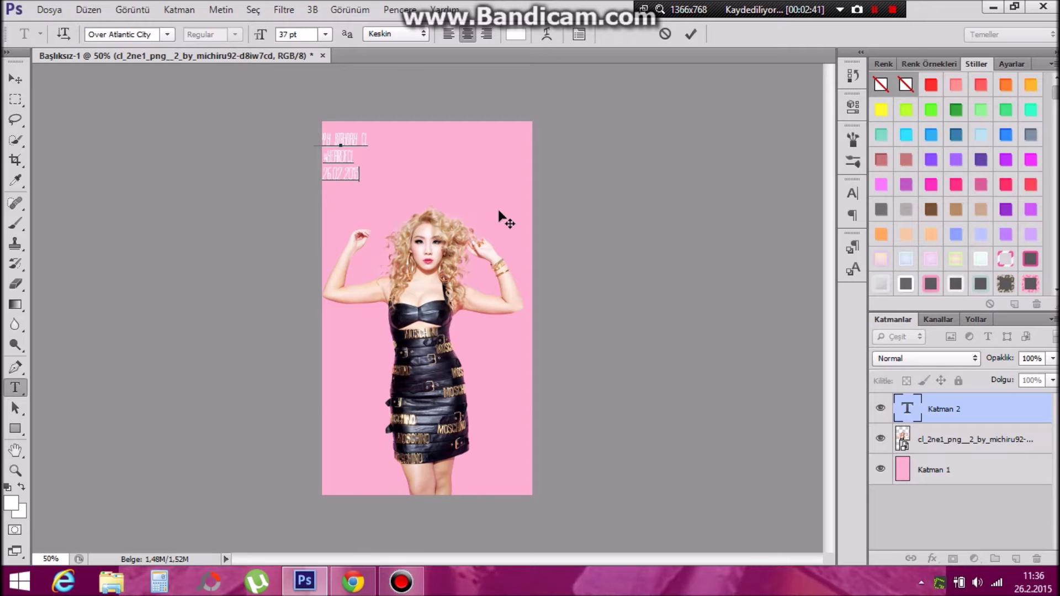
- Reorder the text lines so that "26.02.2015" comes before "#YearOfCL"
drag(364, 171, 317, 157)
key(ctrl+c)
click(361, 172)
key(BackSpace)
key(BackSpace)
click(369, 157)
key(Return)
key(ctrl+v)
- Set the size of all the caption text to 64 pt
drag(365, 175, 230, 109)
drag(260, 38, 287, 42)
click(14, 80)
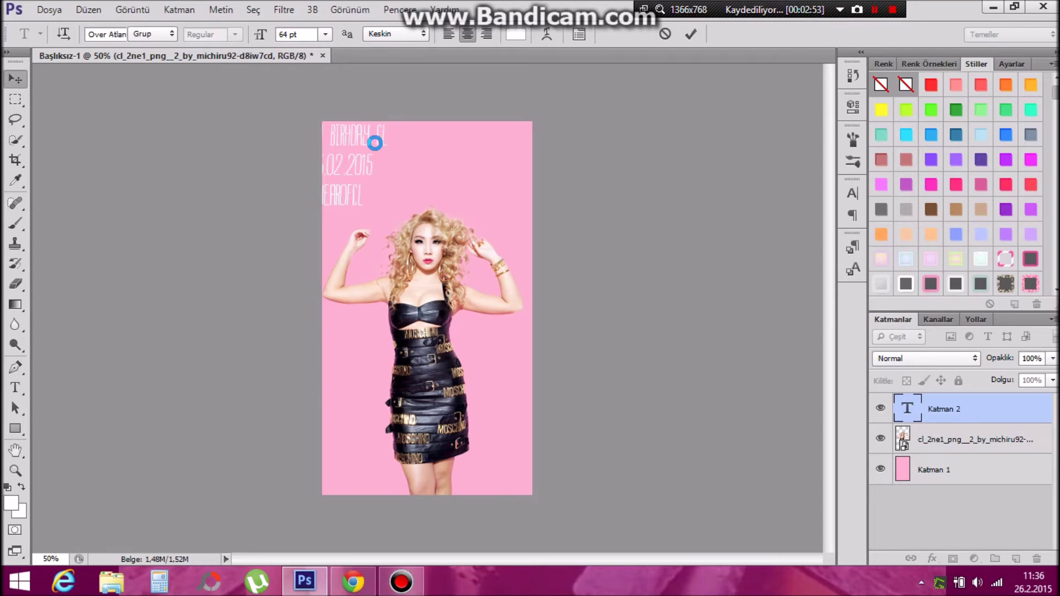
- Move the caption to the upper middle of the canvas and lower the woman cutout beneath it
drag(391, 144, 478, 145)
drag(420, 287, 423, 367)
drag(426, 206, 426, 217)
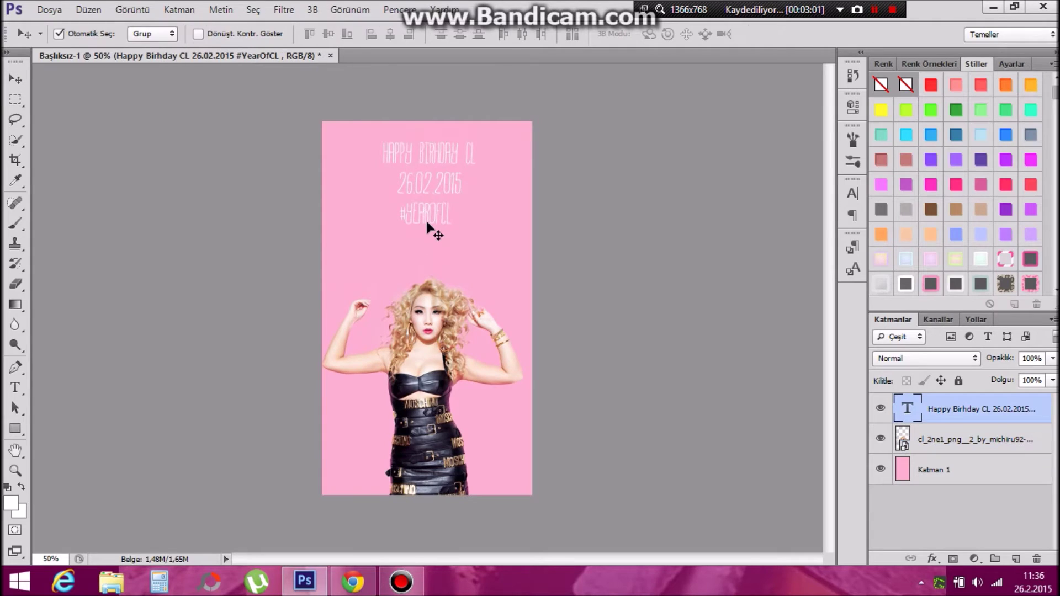
- Enlarge the caption proportionally with Free Transform and position it in the empty area above the woman's head
key(ctrl+t)
click(270, 34)
drag(288, 34, 332, 46)
key(Return)
drag(429, 131, 434, 143)
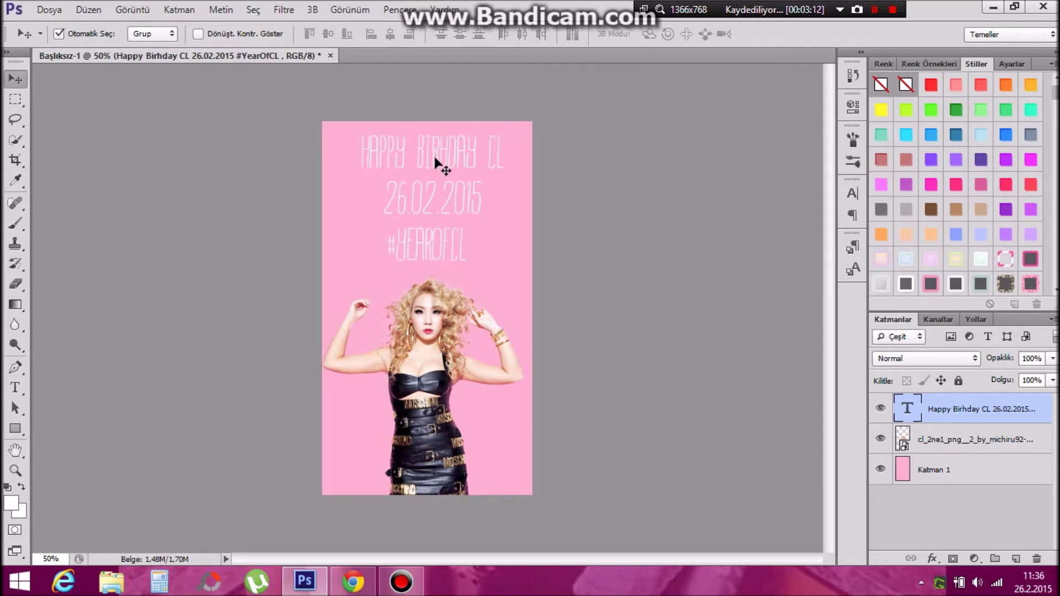
- Open the files psd_2_by_jinhyun99, psd_5_pretty_by_yoroshunji and psd_6_falldown_by_yoroshunji together
click(49, 9)
click(55, 42)
drag(1035, 91, 1040, 394)
drag(973, 252, 376, 290)
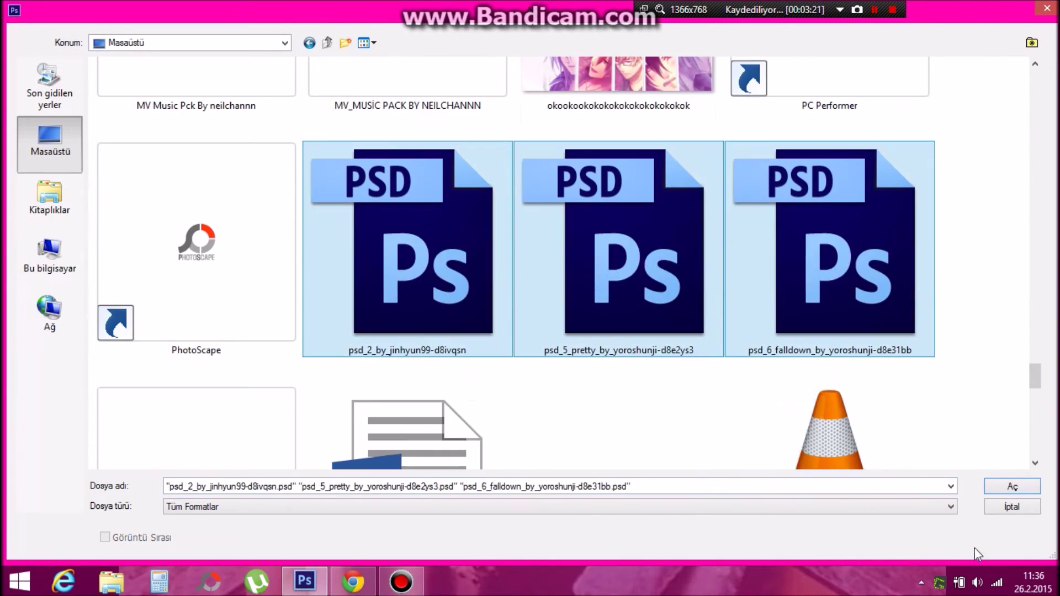
click(994, 483)
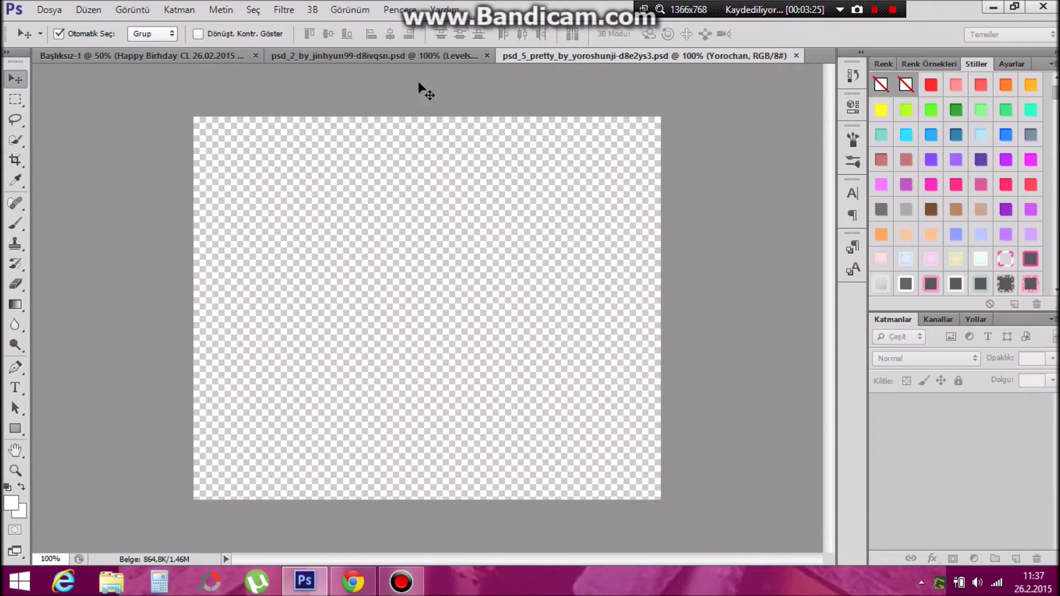
- Copy the colouring layer groups from the three opened PSD files into the poster and close those files
drag(778, 56, 340, 92)
drag(510, 55, 390, 134)
drag(907, 399, 599, 269)
click(400, 137)
drag(910, 427, 607, 328)
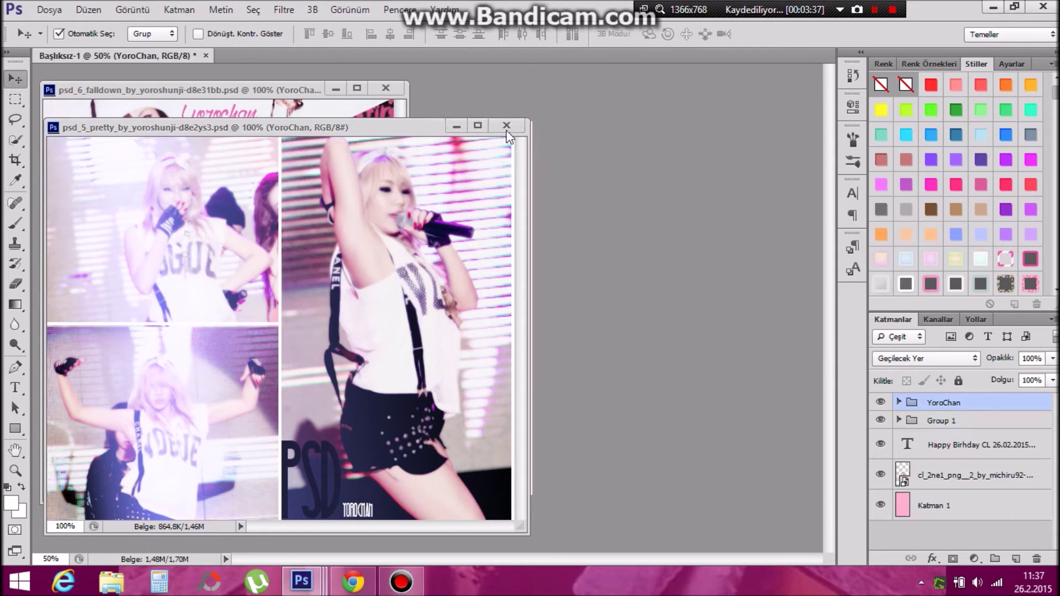
click(506, 126)
drag(912, 403, 481, 252)
click(386, 88)
- Compare the colouring groups by toggling their visibility and delete Group 1
click(881, 439)
click(881, 421)
click(881, 421)
click(951, 439)
key(Delete)
- Lower the opacity of both YoroChan groups, setting the lower one to about 45%
click(938, 402)
click(1052, 358)
drag(1053, 377, 1018, 374)
click(978, 420)
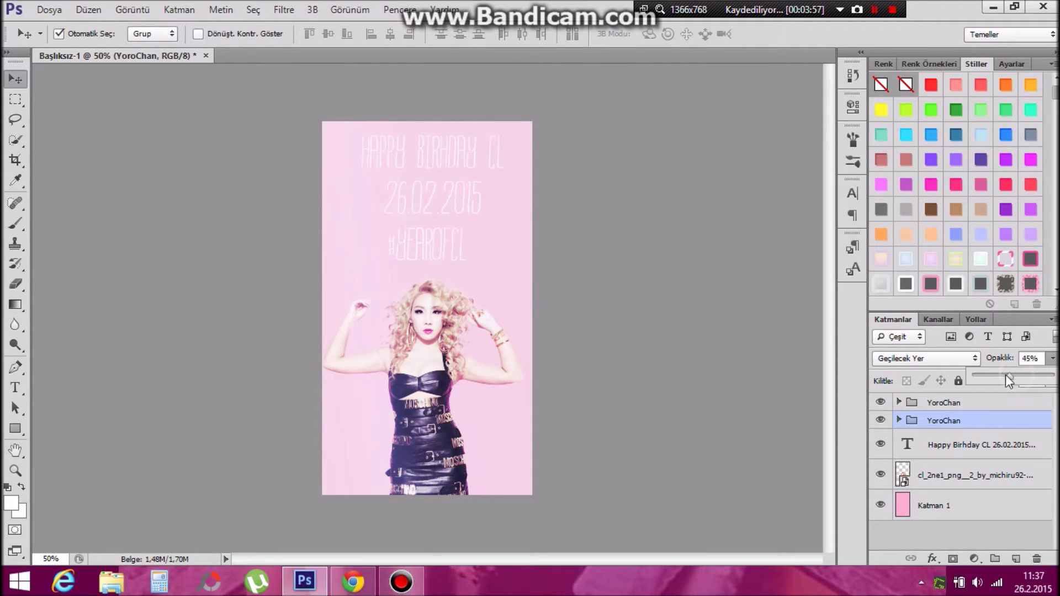
- Add a Vibrance adjustment layer with vibrance +83 and raised saturation, and set its opacity to 57%
click(973, 559)
click(991, 357)
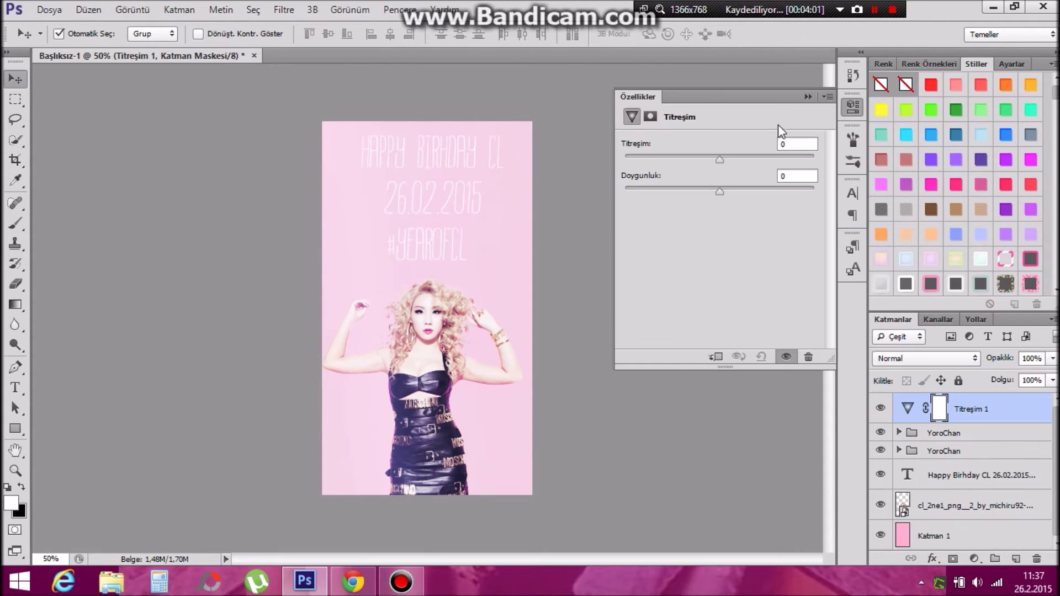
drag(719, 157, 797, 157)
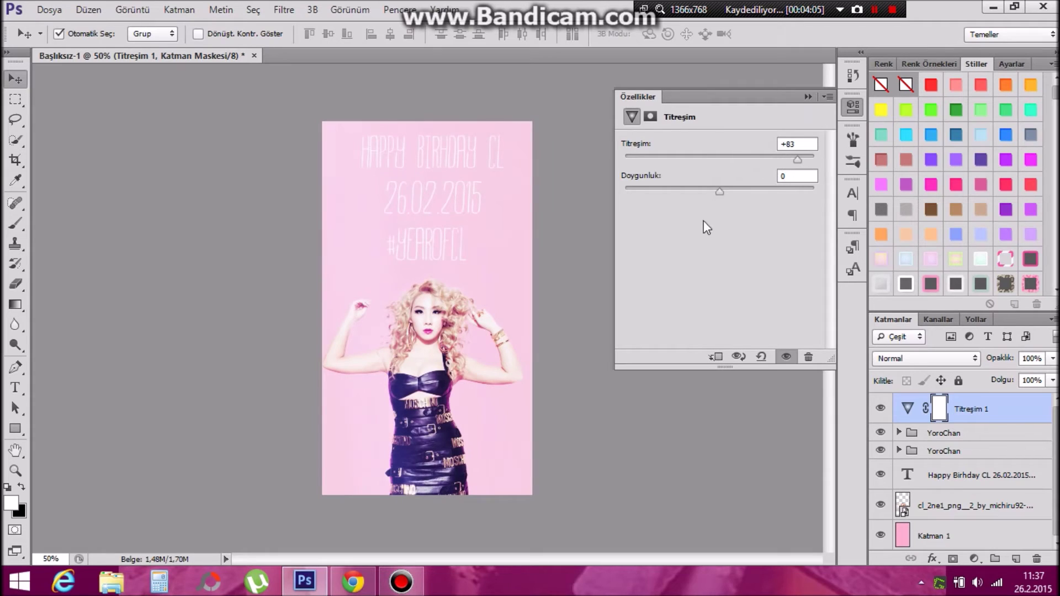
drag(777, 196, 752, 188)
click(807, 97)
click(1053, 357)
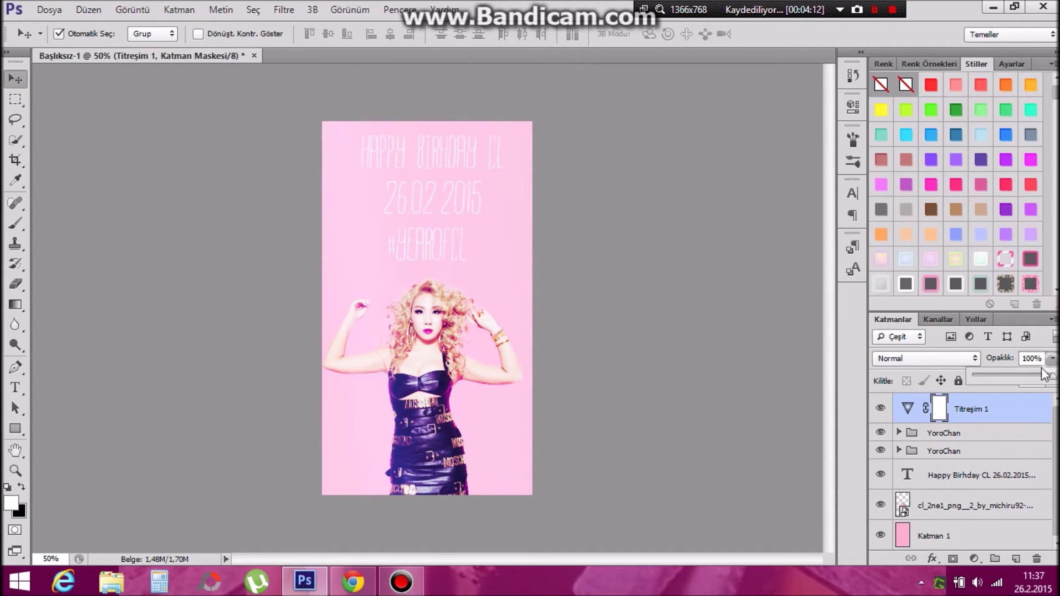
- Add a Curves adjustment layer and shape the RGB curve with several points to brighten the midtones
click(974, 559)
click(956, 312)
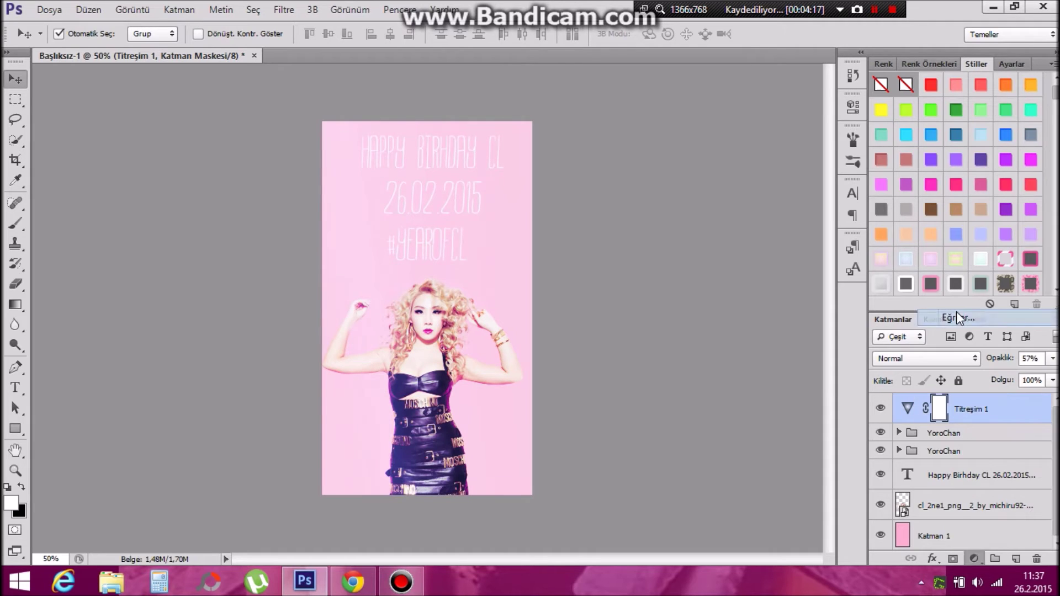
drag(752, 223, 763, 214)
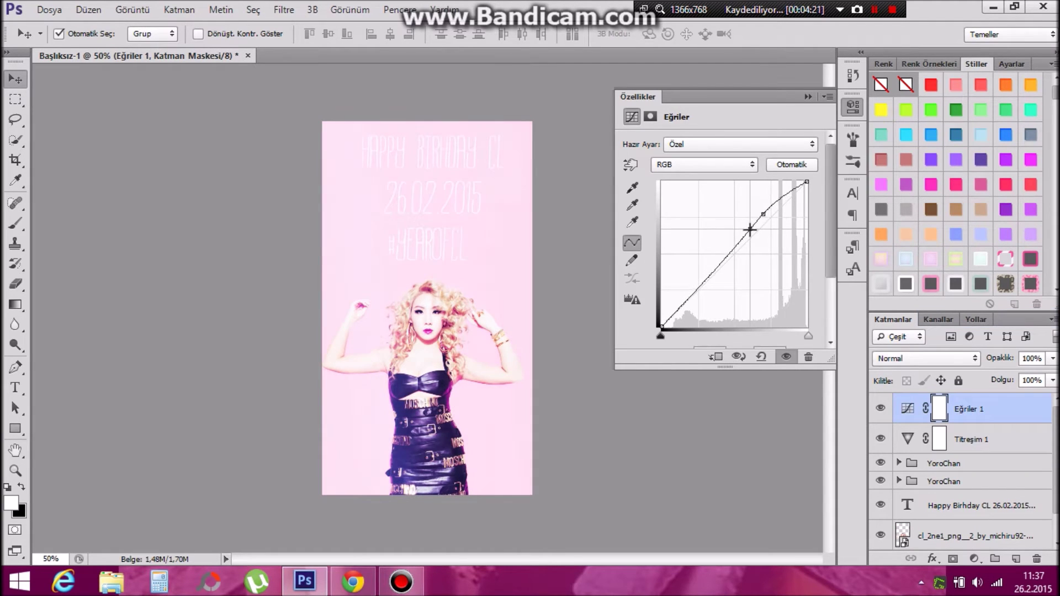
click(746, 227)
drag(729, 246, 694, 297)
drag(725, 262, 721, 254)
drag(792, 193, 792, 198)
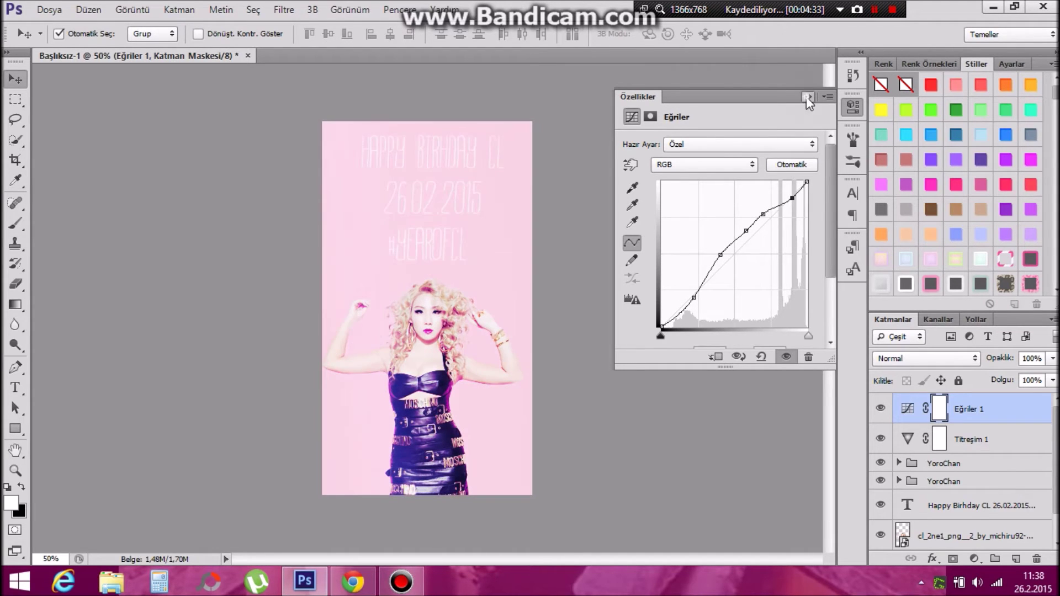
click(808, 98)
- Adjust the fill opacity of the lower YoroChan group, the Curves layer and the Vibrance layer
click(966, 463)
click(966, 480)
click(1052, 382)
drag(1006, 396, 1016, 397)
click(783, 395)
click(1033, 415)
click(1052, 381)
click(700, 345)
click(1028, 441)
click(1052, 381)
click(649, 429)
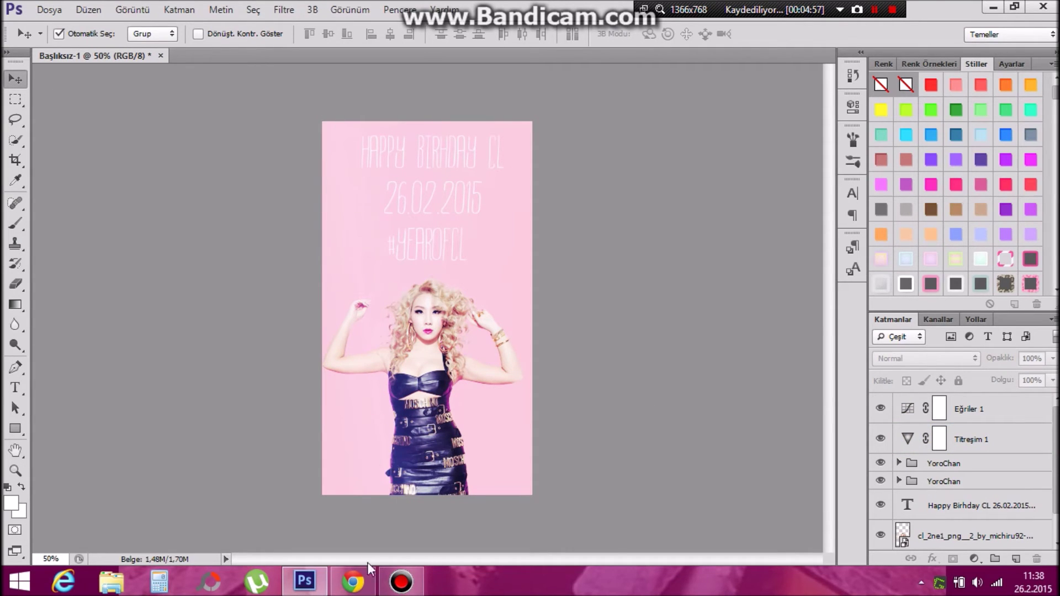
- Switch to Chrome and search Google for "topaz clean ayarları" in a new tab
click(352, 581)
click(622, 9)
click(539, 34)
key(BackSpace)
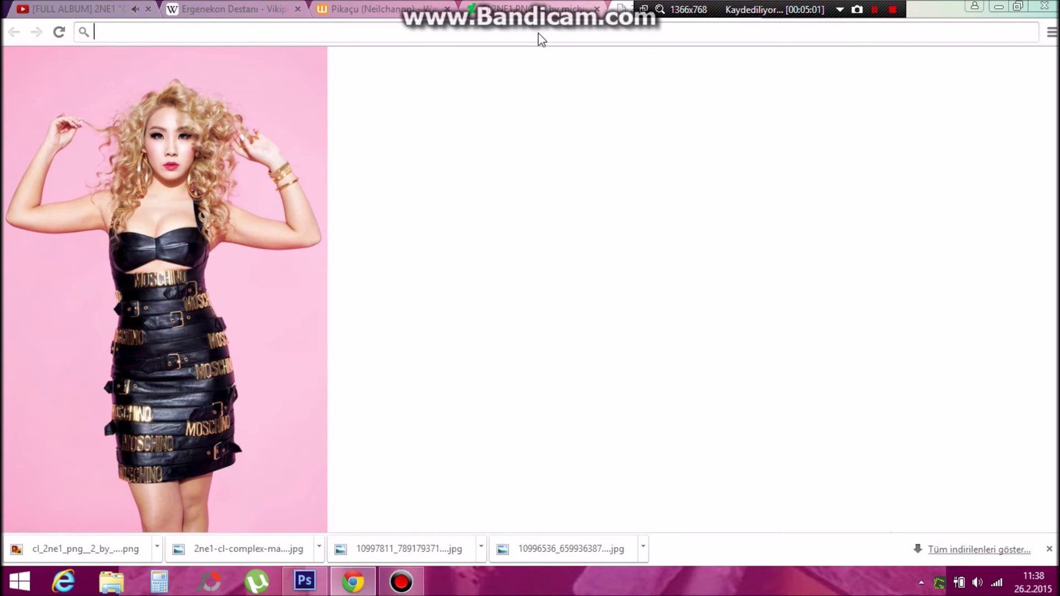
text(topaz clean ayarları)
click(534, 62)
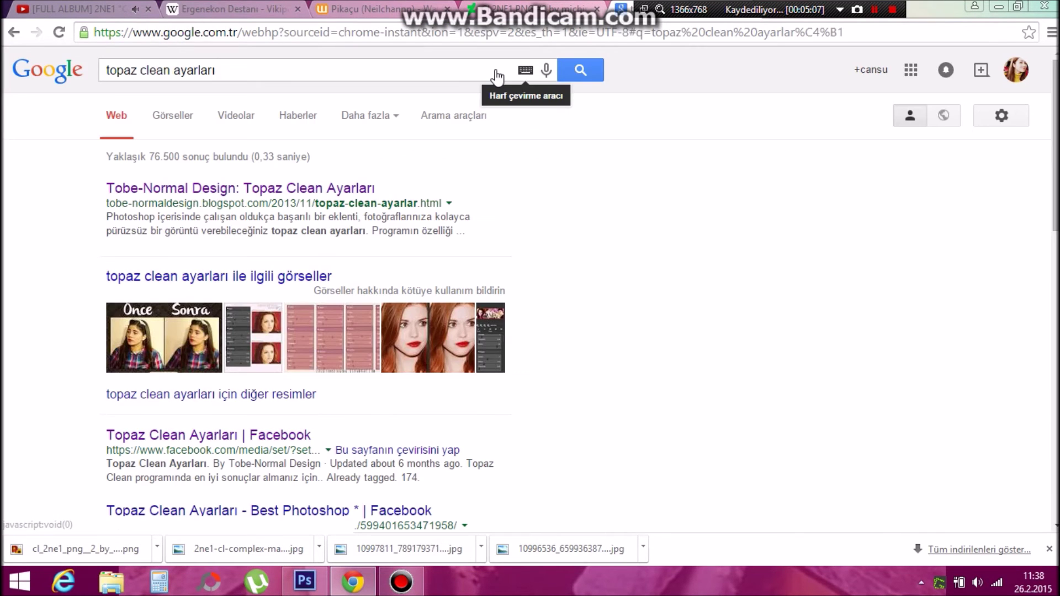
- Browse the image results and open the FLATSTYLE picture listing Topaz Clean settings
click(162, 132)
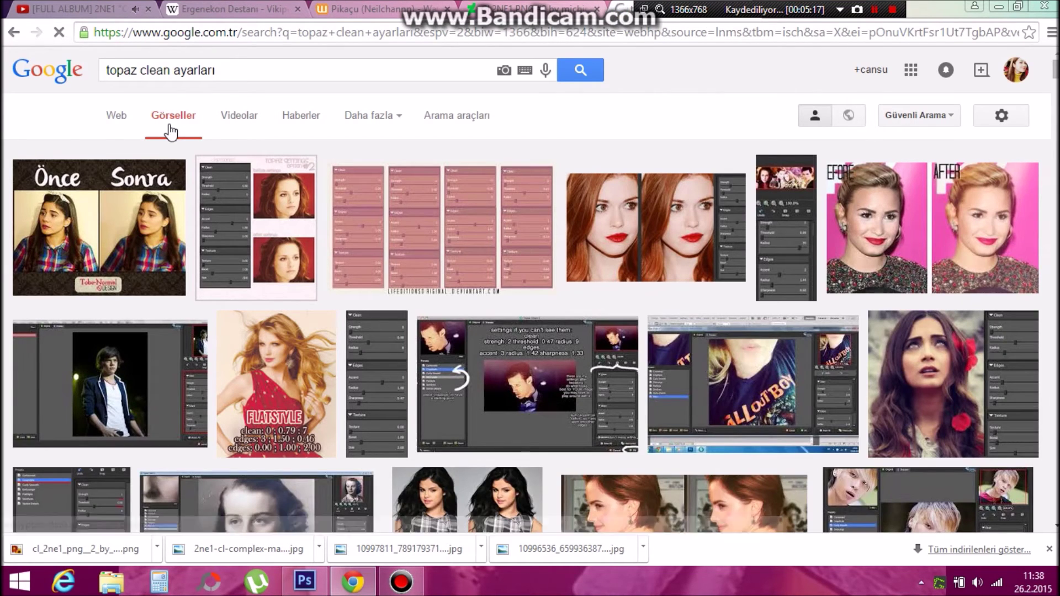
click(277, 399)
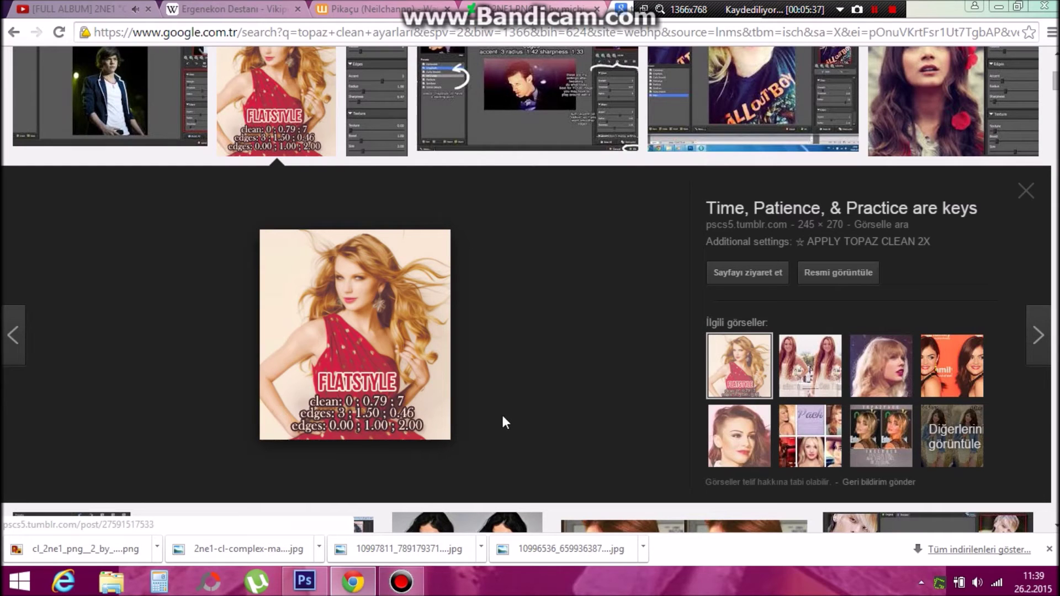
- Return to Photoshop and flatten the poster's layers into a single image
click(352, 580)
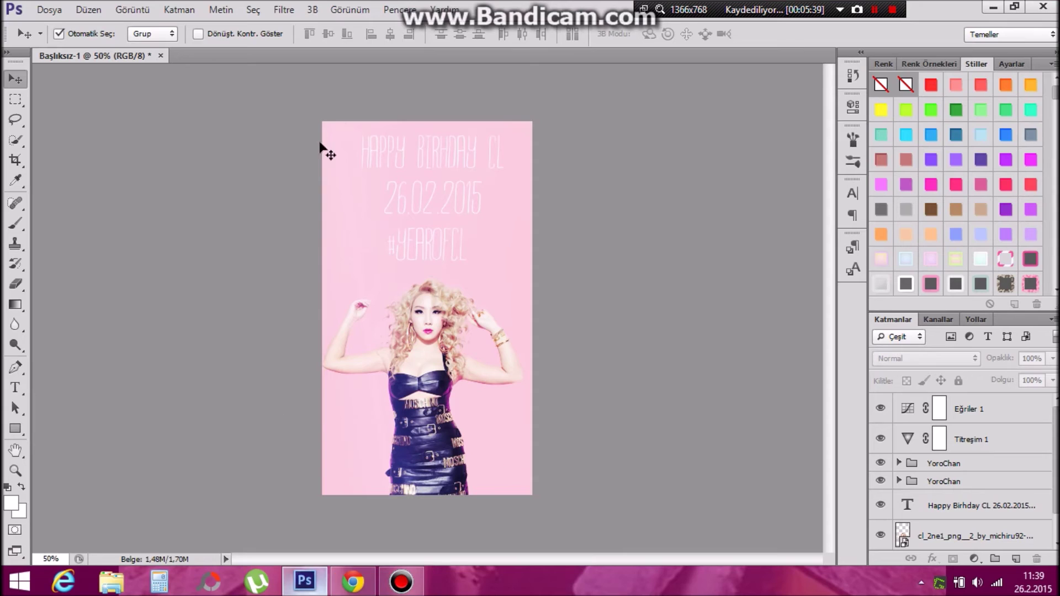
right_click(982, 531)
click(714, 370)
click(881, 409)
click(881, 409)
click(1035, 411)
key(Delete)
- Open the poster in the Topaz Clean filter and show its upper part in the preview
click(283, 10)
mouse_move(376, 322)
click(518, 322)
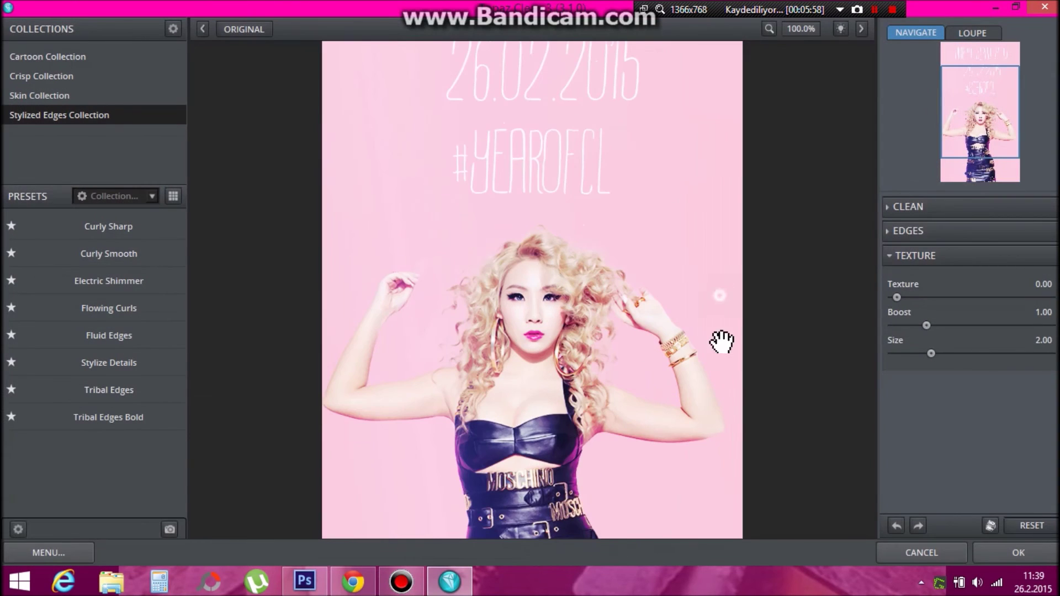
drag(720, 298, 744, 464)
- Set the Clean section to strength 0, threshold 0.79 and radius 7, following the FLATSTYLE reference in the browser
click(909, 231)
click(909, 207)
click(911, 335)
click(912, 365)
click(352, 581)
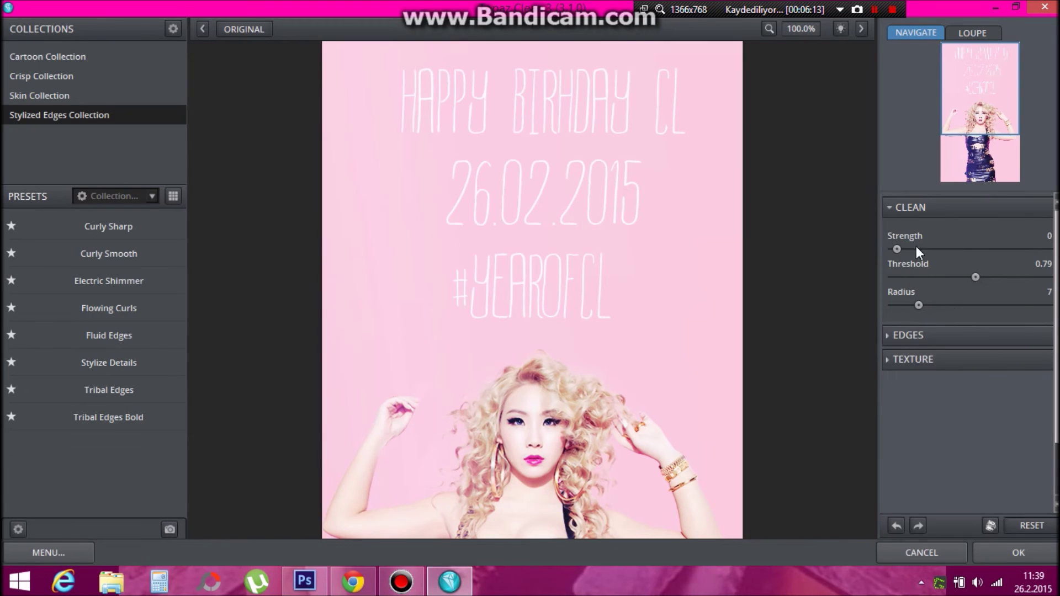
click(908, 209)
- Set the Edges section to accent 3 and radius 1.50, reduce sharpness toward the reference's 0.46, and expand the Texture section
click(908, 232)
click(984, 273)
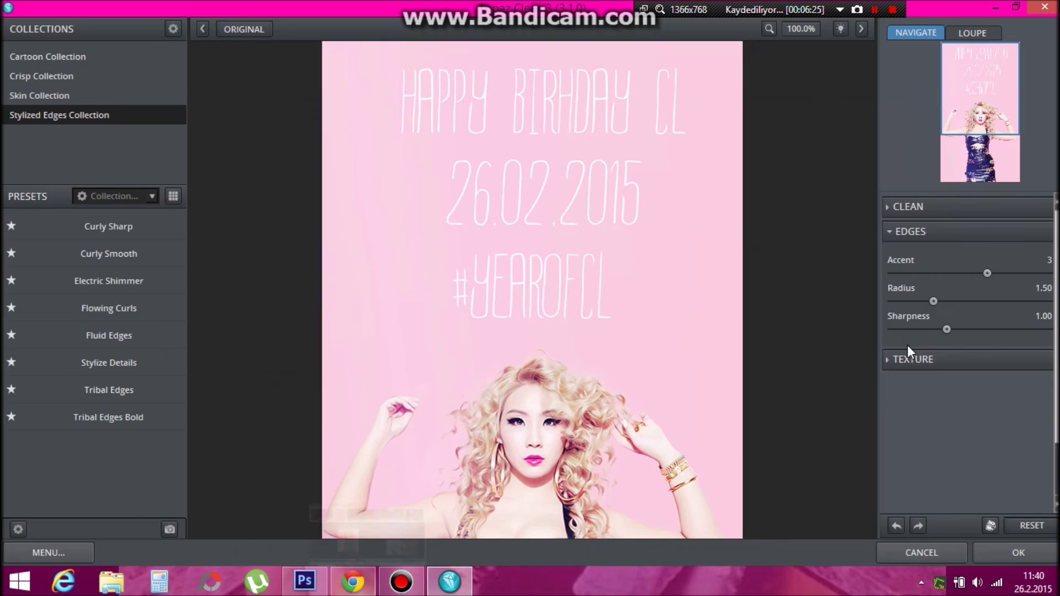
drag(946, 329, 916, 332)
click(951, 232)
click(938, 259)
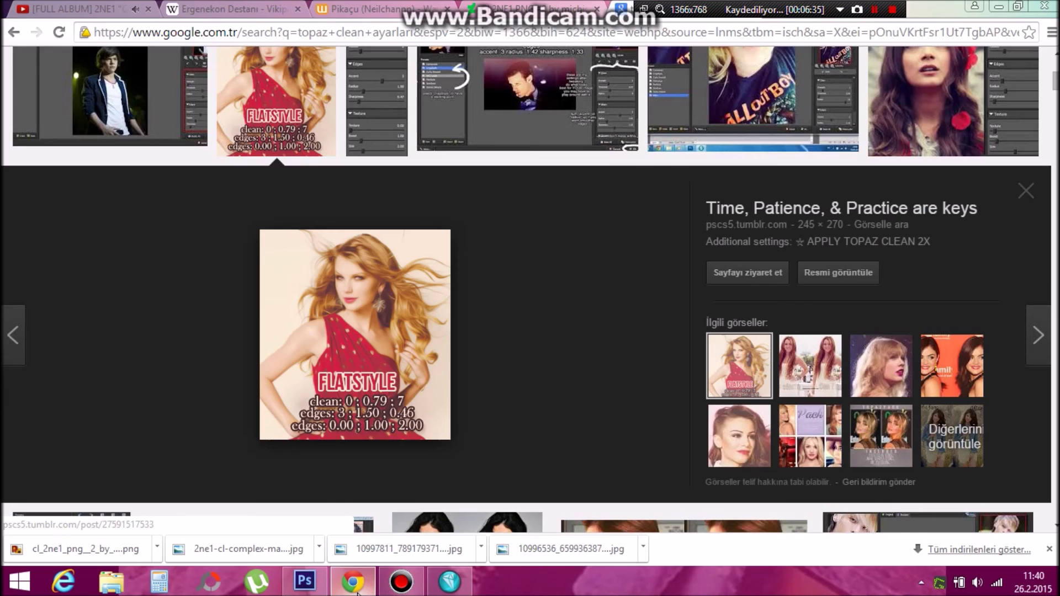
- Return to the Topaz Clean window, collapse the Texture section and apply the filter to the poster
click(357, 592)
click(957, 256)
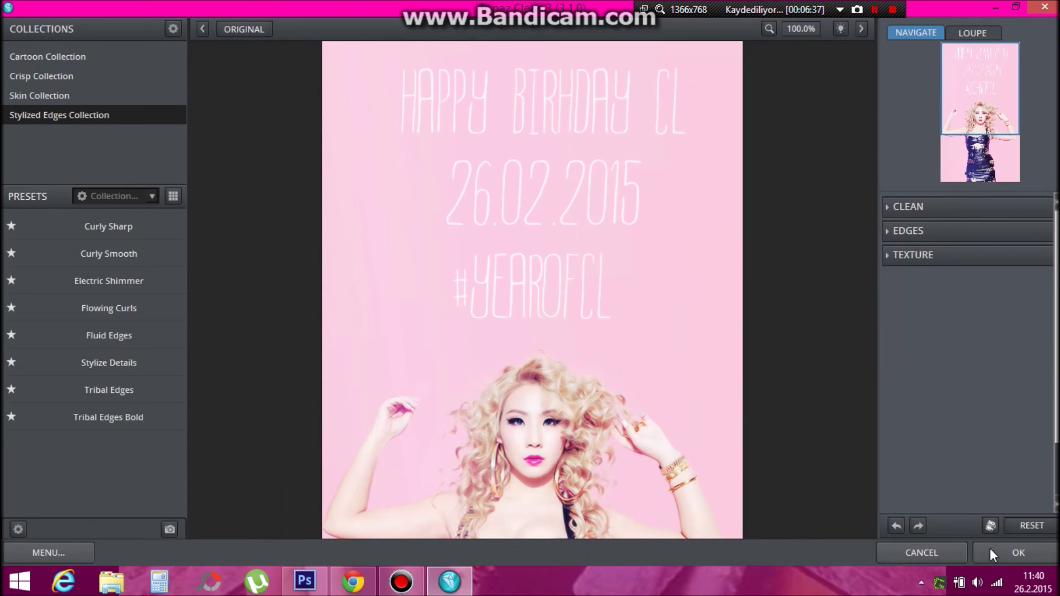
click(988, 551)
- Duplicate the filtered poster layer under its default name
click(282, 9)
click(810, 349)
right_click(947, 411)
click(651, 128)
key(Return)
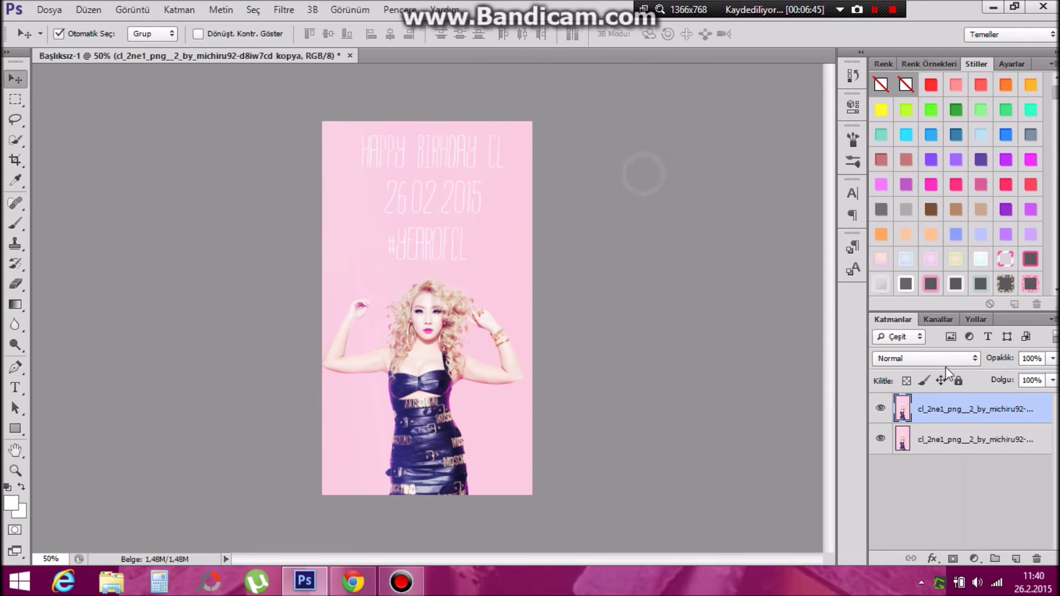
- Limit the duplicate layer's blending to the red channel by turning off channels G and B in its blending options
double_click(957, 406)
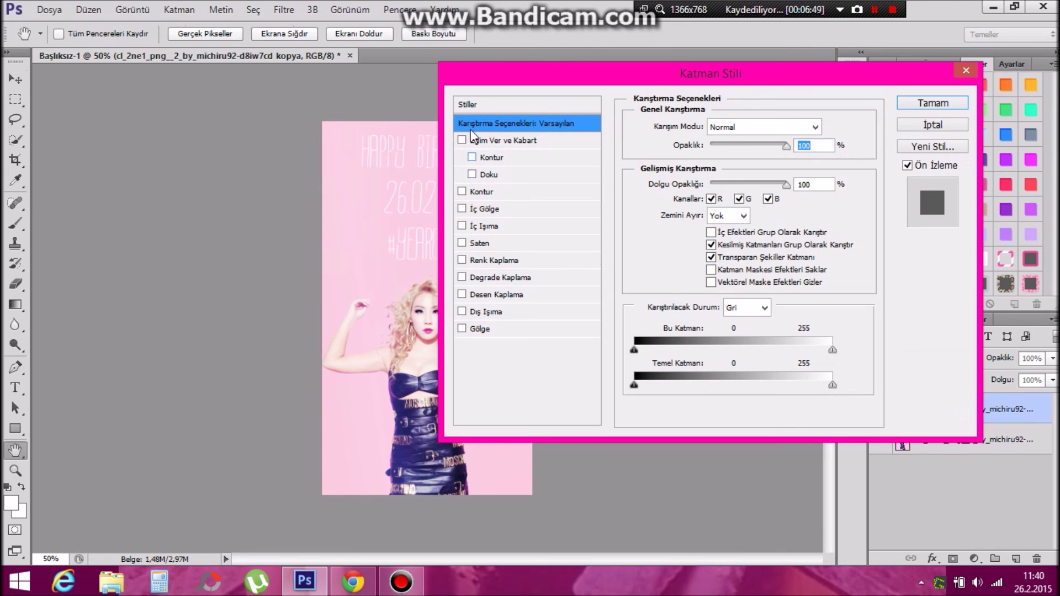
click(768, 199)
click(739, 200)
click(917, 104)
- Shift the red-channel duplicate layer slightly left, judging the red and cyan colour fringe around the eyes at 700% magnification
click(15, 471)
click(409, 249)
click(408, 248)
click(409, 249)
click(62, 35)
double_click(433, 314)
double_click(433, 314)
double_click(433, 314)
double_click(433, 314)
click(433, 304)
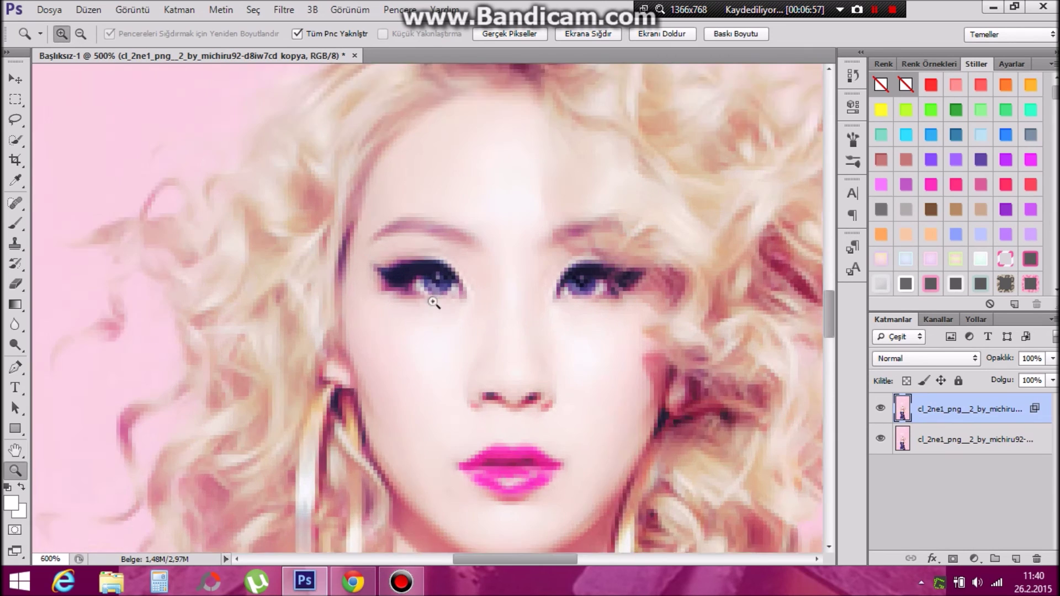
click(433, 304)
click(433, 304)
click(16, 80)
drag(429, 272, 429, 272)
drag(419, 270, 421, 270)
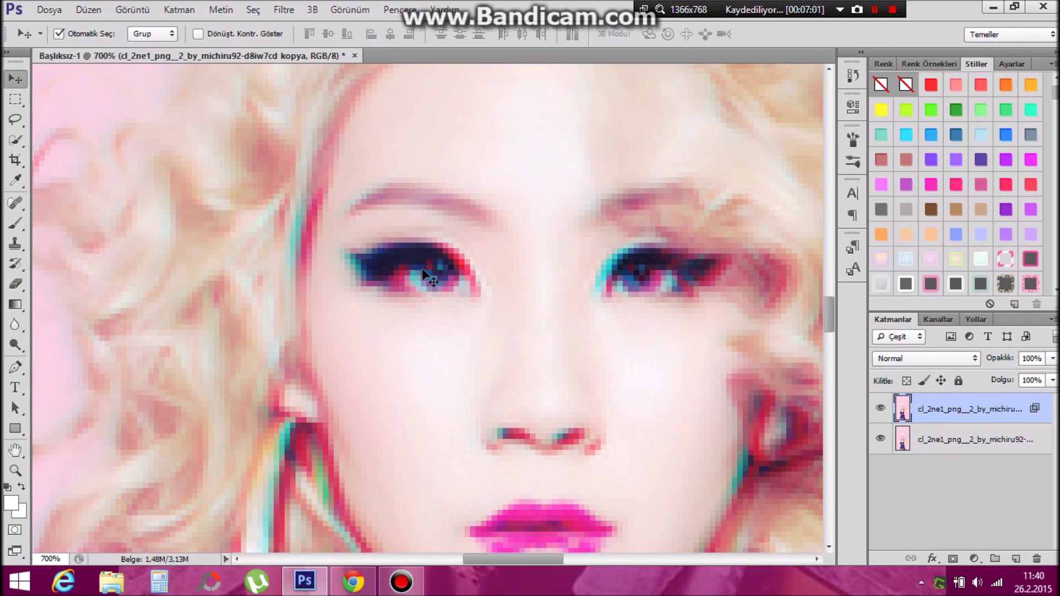
- View the whole poster at 50% and merge its visible layers into one
click(19, 472)
click(80, 34)
double_click(246, 151)
double_click(246, 152)
double_click(245, 152)
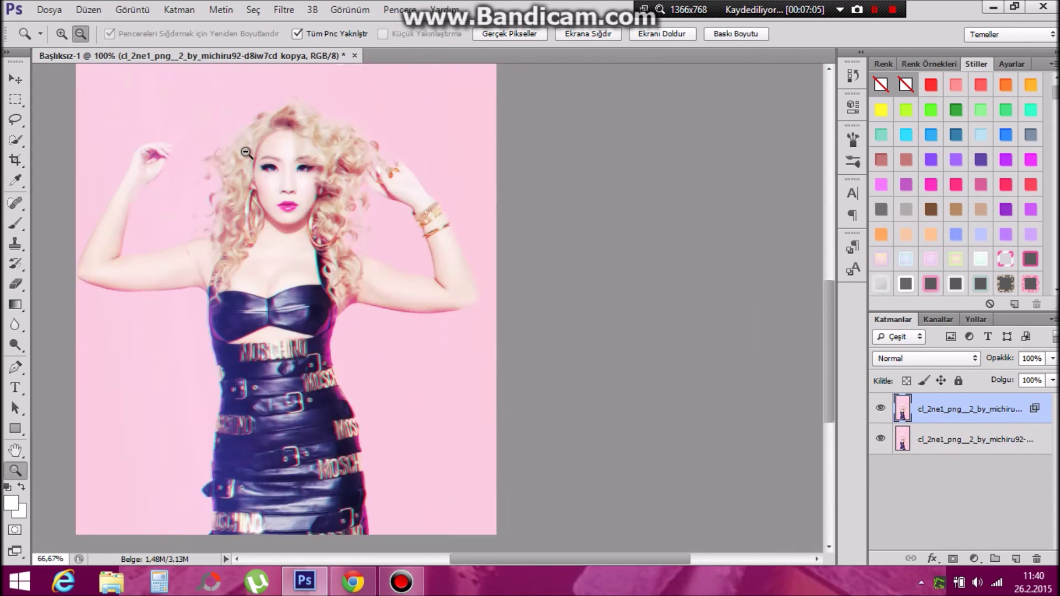
double_click(245, 152)
right_click(955, 449)
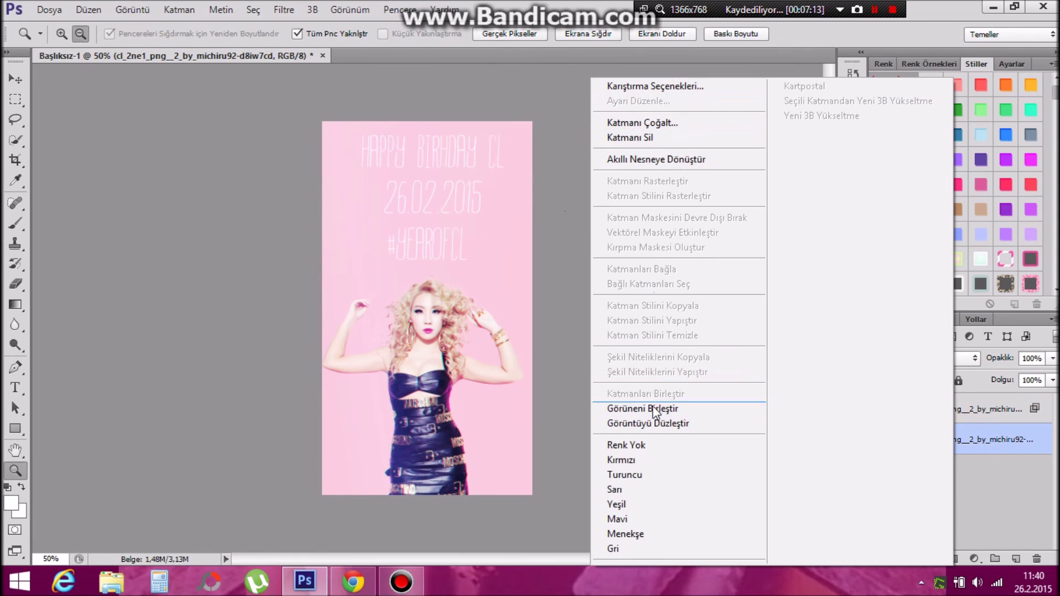
click(629, 408)
- Run one more filter on the merged poster layer and accept its settings
click(284, 10)
mouse_move(338, 170)
click(530, 276)
click(615, 124)
- Save the poster to the desktop as a JPEG named "Happy BirthDay CL!!"
click(49, 10)
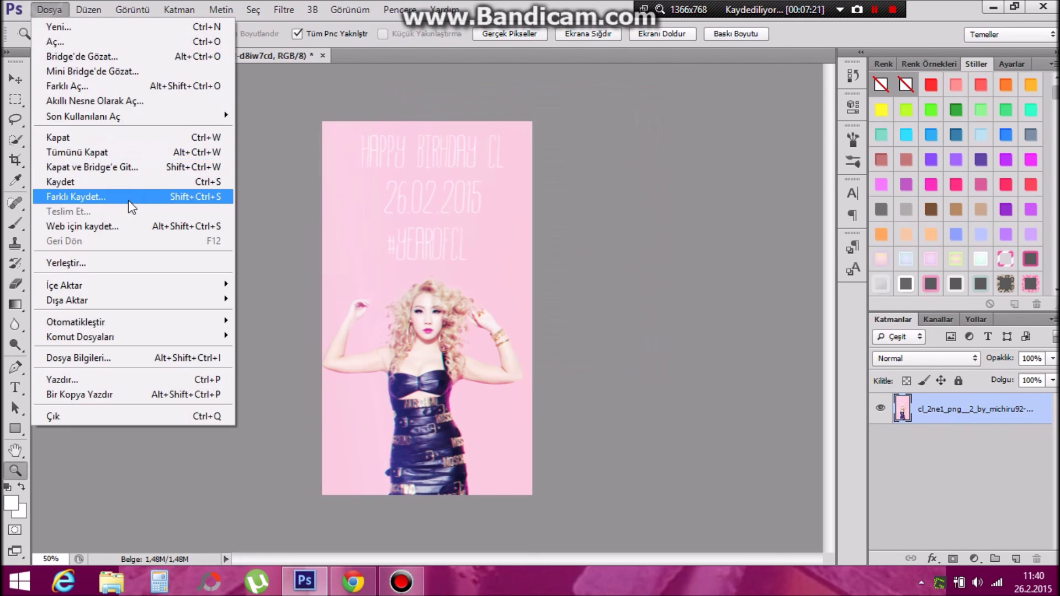
click(127, 196)
key(BackSpace)
text(Happy BirthDay CL!!)
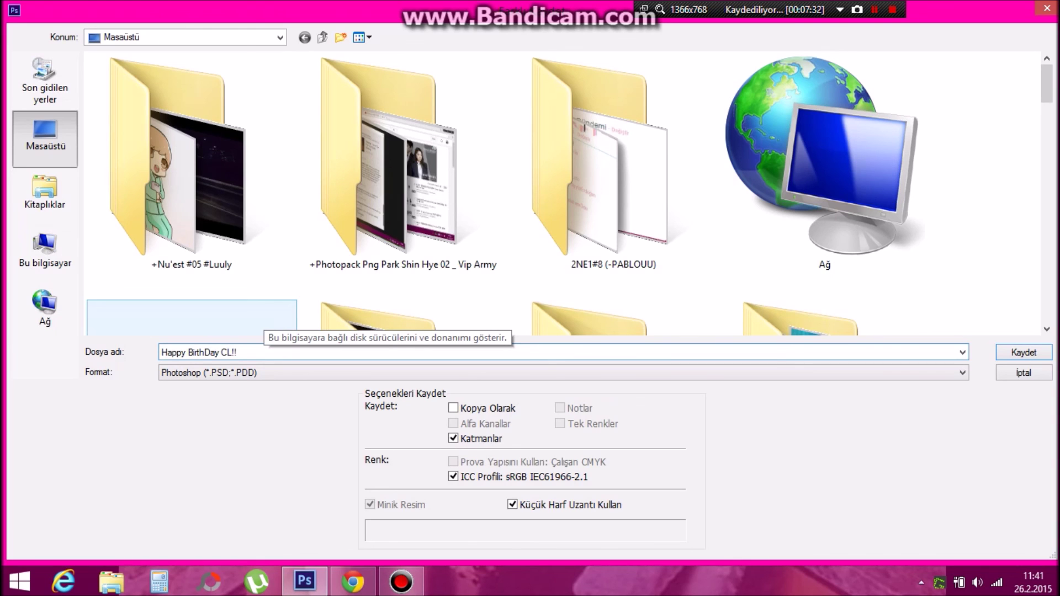
click(215, 372)
click(215, 241)
click(1021, 352)
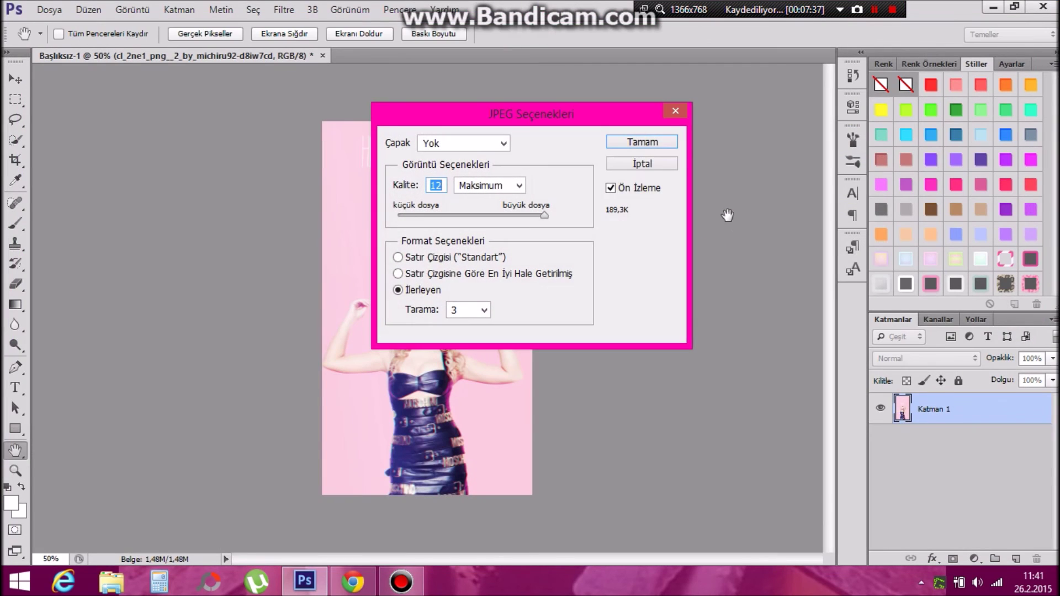